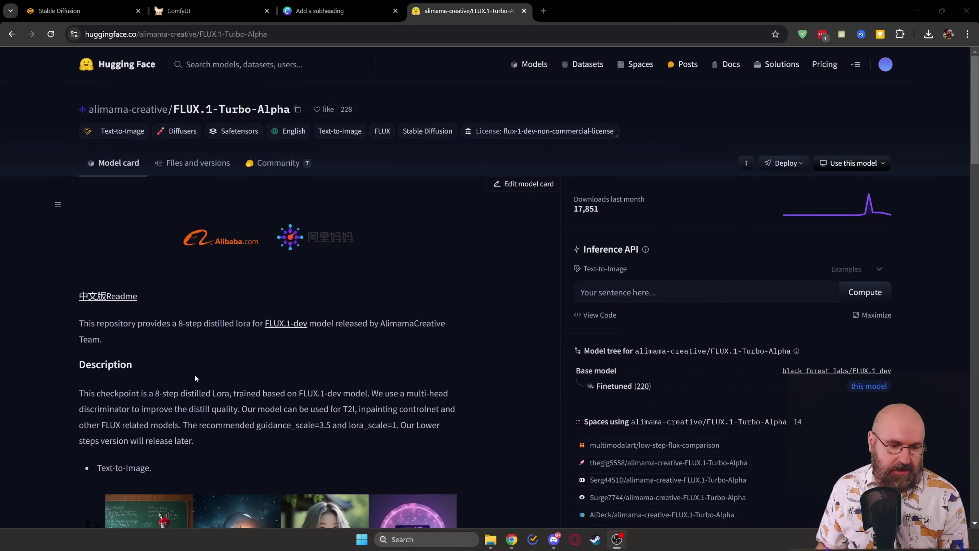
Scroll through the FLUX.1-Turbo-Alpha model card's example images.
{"action": "scroll", "coordinate": [290, 315], "scroll_direction": "down", "scroll_amount": 9}
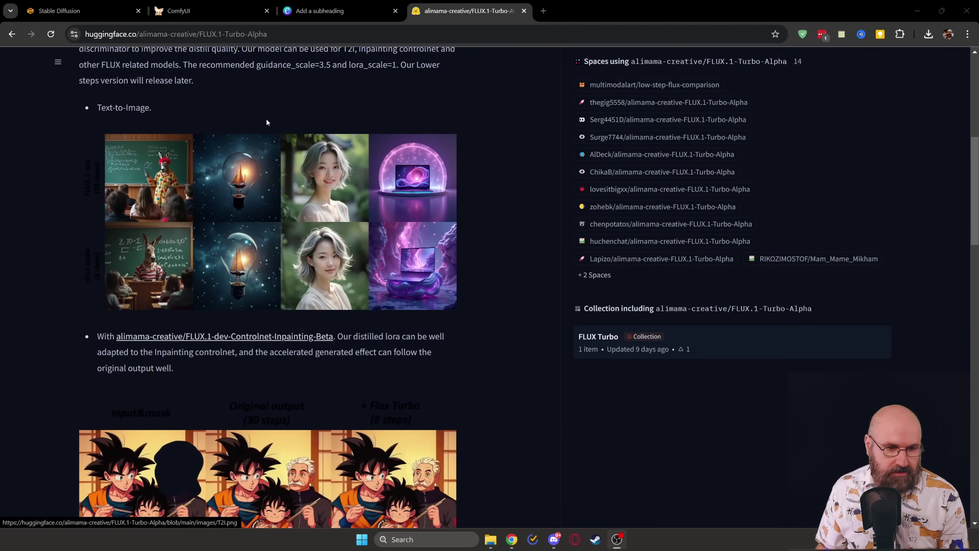
{"action": "scroll", "coordinate": [280, 151], "scroll_direction": "down", "scroll_amount": 9}
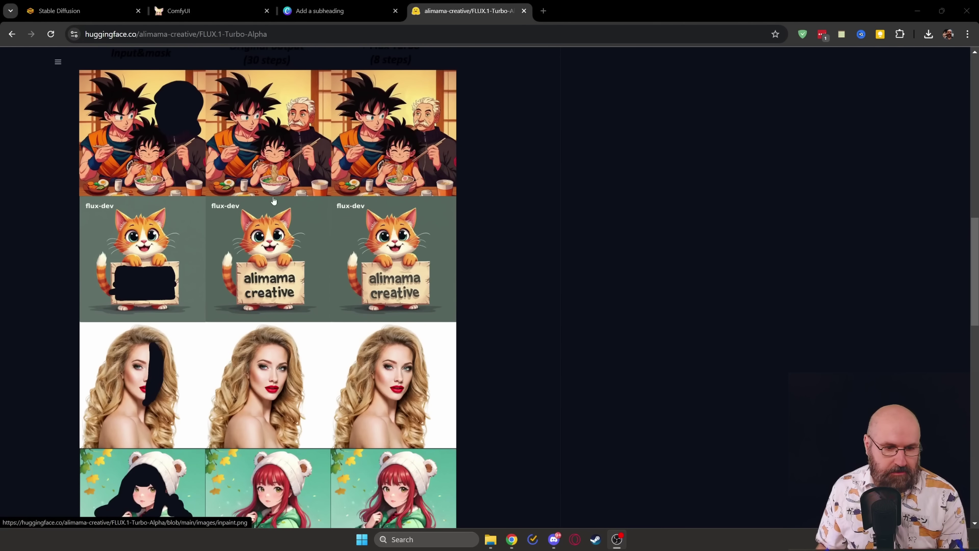
{"action": "scroll", "coordinate": [280, 192], "scroll_direction": "down", "scroll_amount": 6}
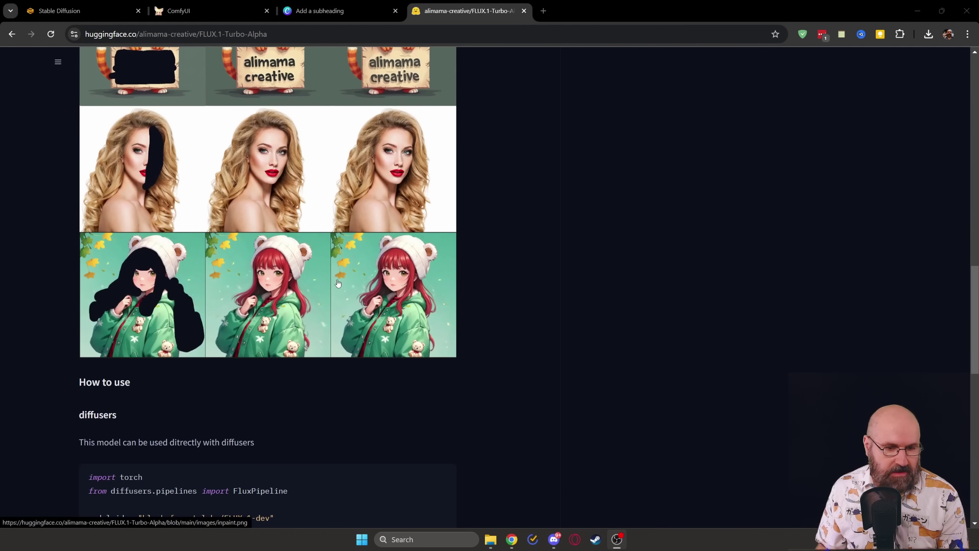
{"action": "scroll", "coordinate": [338, 284], "scroll_direction": "up", "scroll_amount": 9}
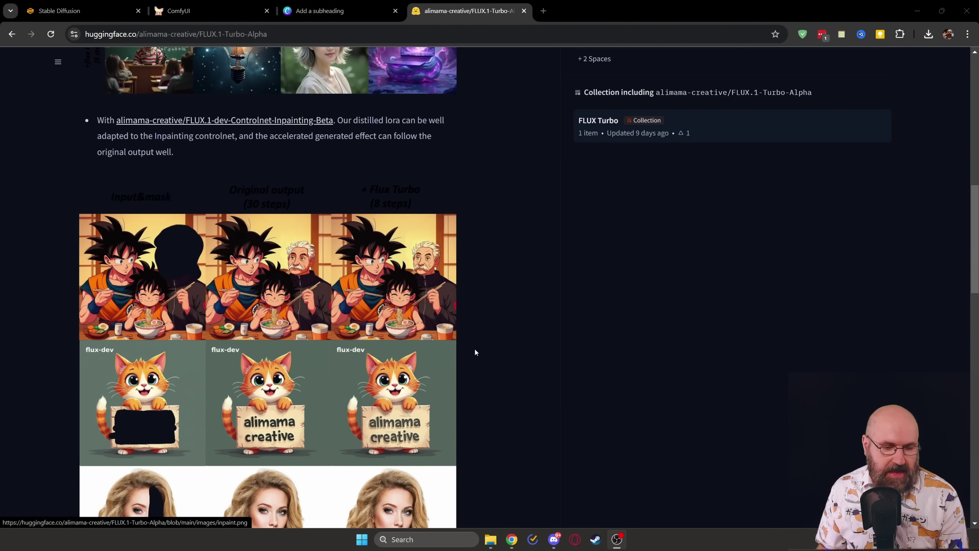
{"action": "scroll", "coordinate": [474, 372], "scroll_direction": "up", "scroll_amount": 8}
{"action": "scroll", "coordinate": [478, 351], "scroll_direction": "up", "scroll_amount": 4}
Show the FLUX.1-Turbo-Alpha repository's Files and versions list.
{"action": "left_click", "coordinate": [179, 169]}
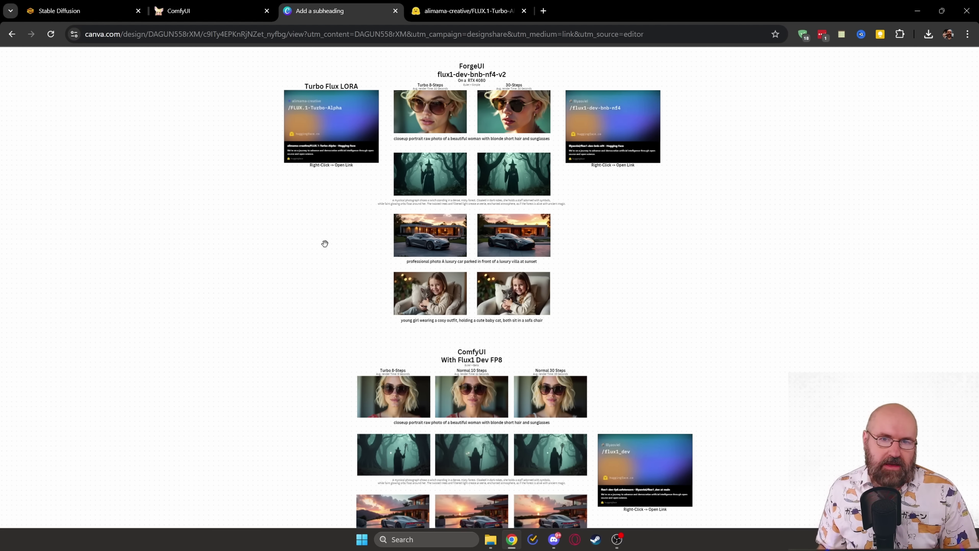
Zoom into the ForgeUI Turbo 8-step versus 30-step image pairs on the Canva board.
{"action": "scroll", "coordinate": [467, 326], "scroll_direction": "up", "scroll_amount": 5}
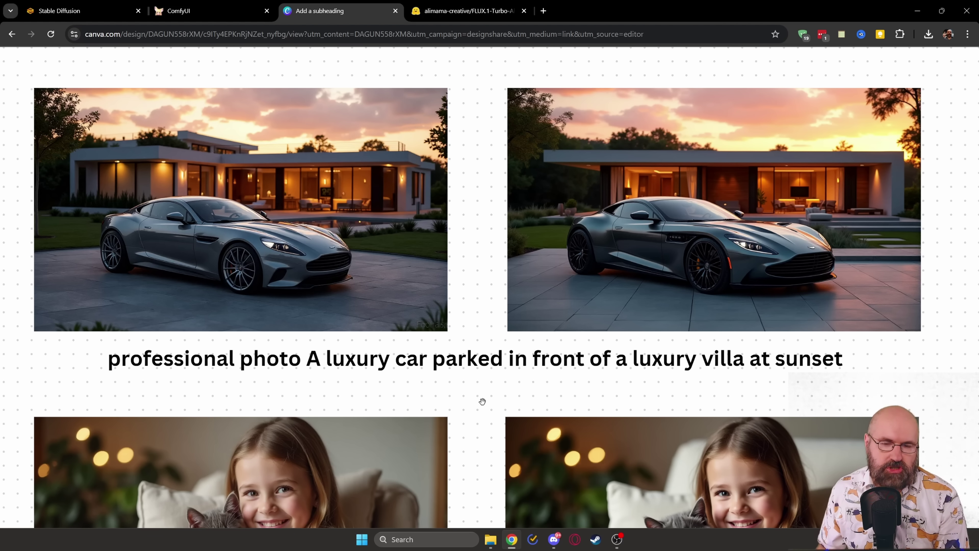
Zoom out from the girl-with-cat pair to see the full comparison page.
{"action": "scroll", "coordinate": [483, 462], "scroll_direction": "down", "scroll_amount": 5}
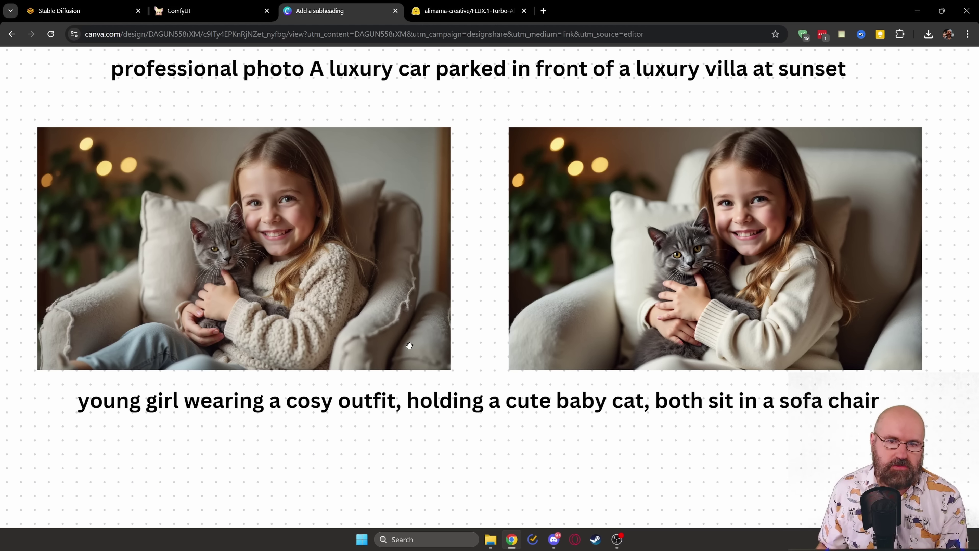
{"action": "scroll", "coordinate": [446, 354], "scroll_direction": "down", "scroll_amount": 3}
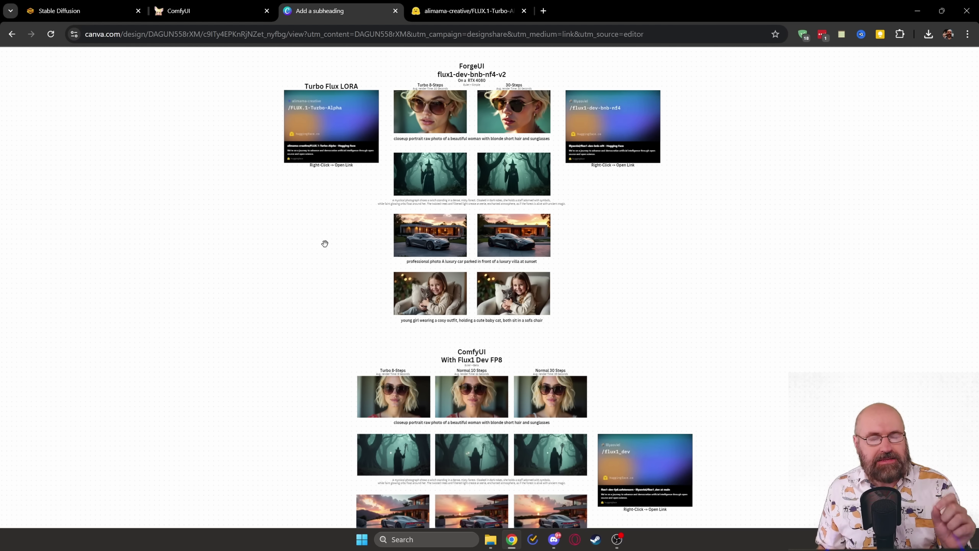
Zoom into the ForgeUI section and check the Turbo-Alpha link card's options, then dismiss them.
{"action": "scroll", "coordinate": [325, 243], "scroll_direction": "up", "scroll_amount": 3}
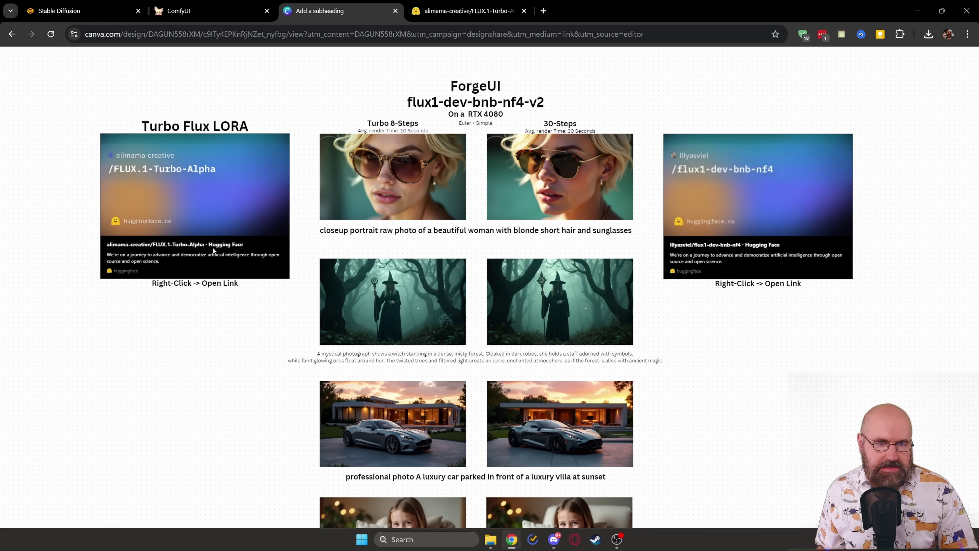
{"action": "right_click", "coordinate": [177, 185]}
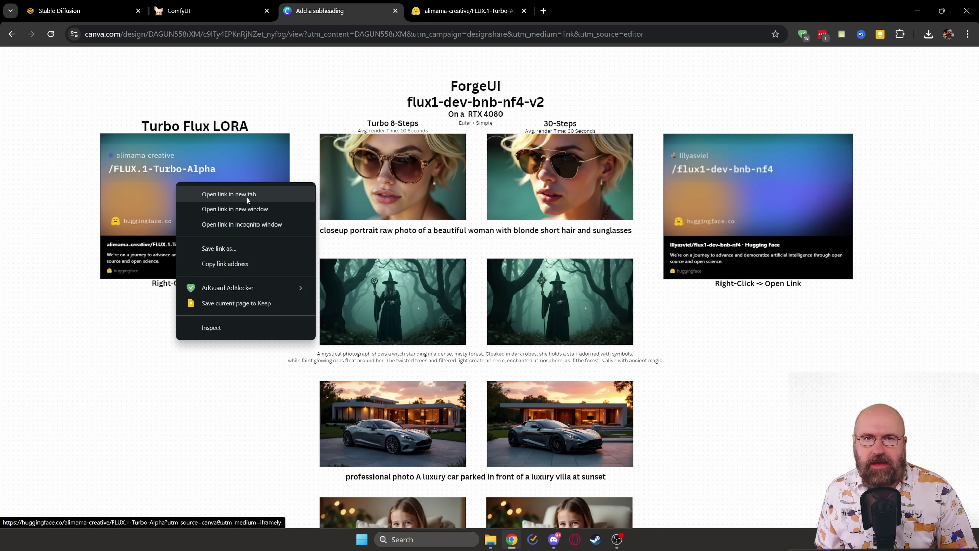
{"action": "left_click", "coordinate": [105, 349]}
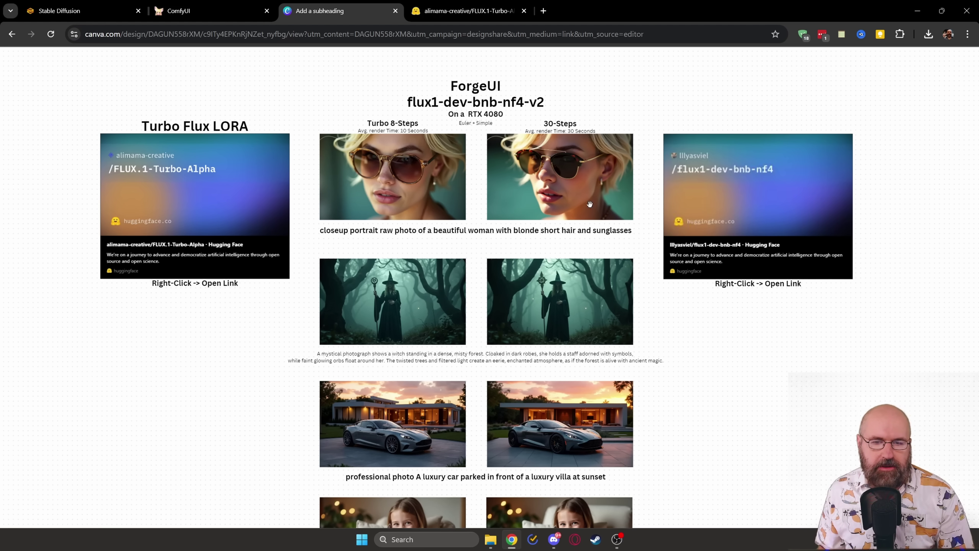
Zoom into the portrait rows leading to the ComfyUI Flux1 Dev FP8 section.
{"action": "scroll", "coordinate": [456, 260], "scroll_direction": "up", "scroll_amount": 3}
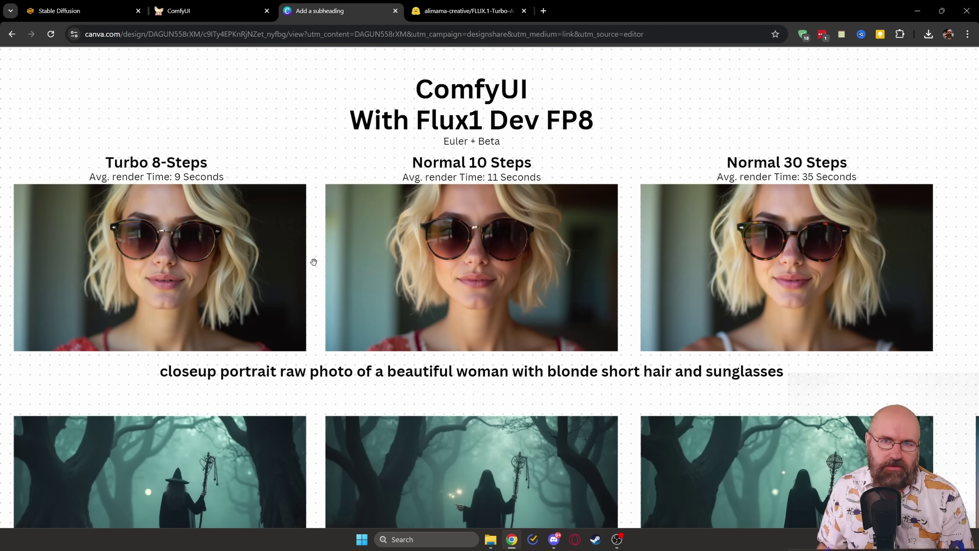
Scroll the ComfyUI GGUF Q8 comparison board, then bring up Stable Diffusion Forge.
{"action": "scroll", "coordinate": [341, 383], "scroll_direction": "down", "scroll_amount": 10}
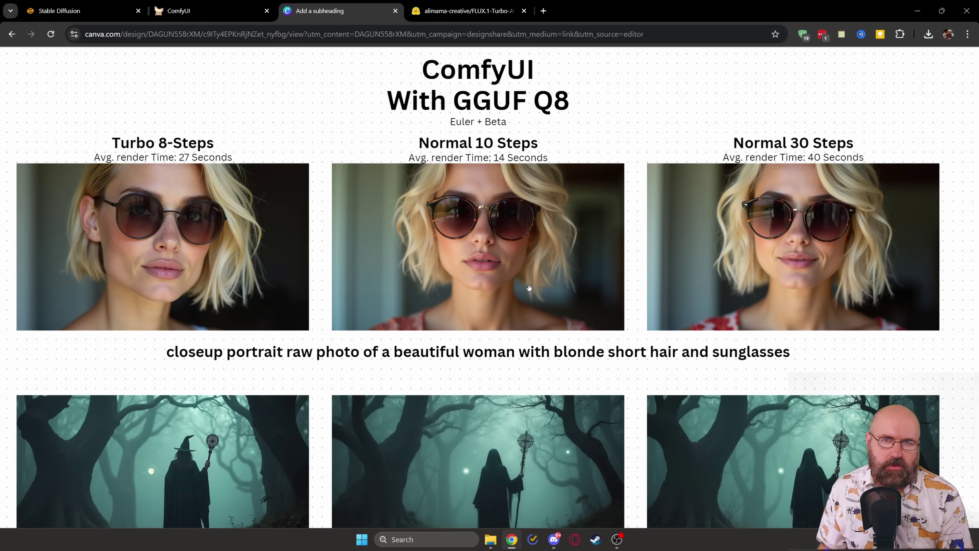
{"action": "key", "text": "ctrl+1"}
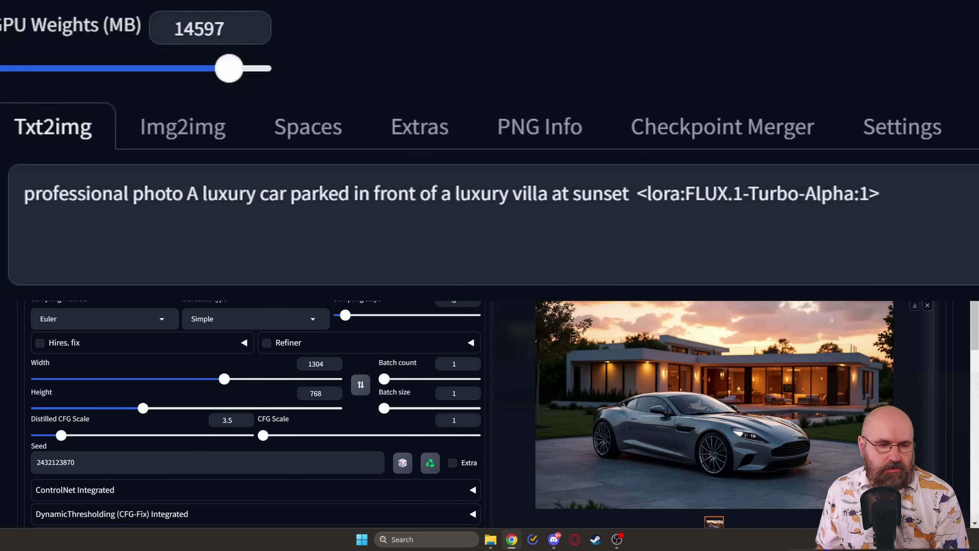
Select the <lora:FLUX.1-Turbo-Alpha:1> tag in the prompt and bring up the LoRA list.
{"action": "left_click_drag", "start_coordinate": [641, 204], "coordinate": [895, 197]}
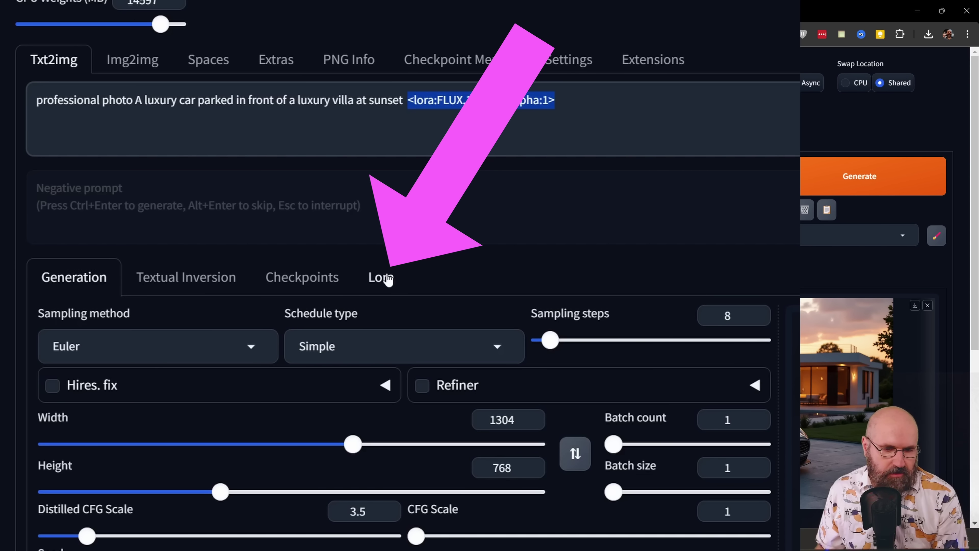
{"action": "left_click", "coordinate": [387, 279]}
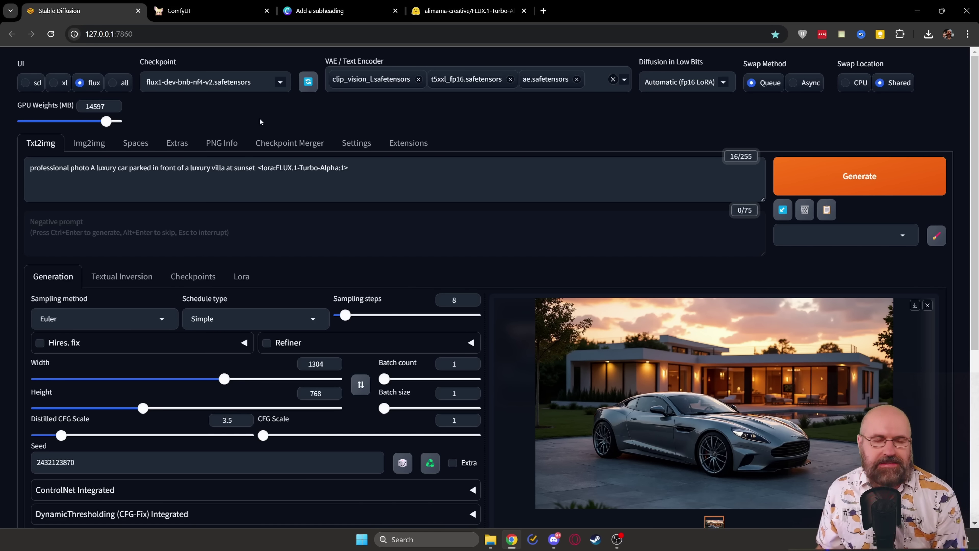
In ComfyUI, pan across the Turbo, Normal 10 Step and Normal 30-step sampler groups.
{"action": "key", "text": "ctrl+Tab"}
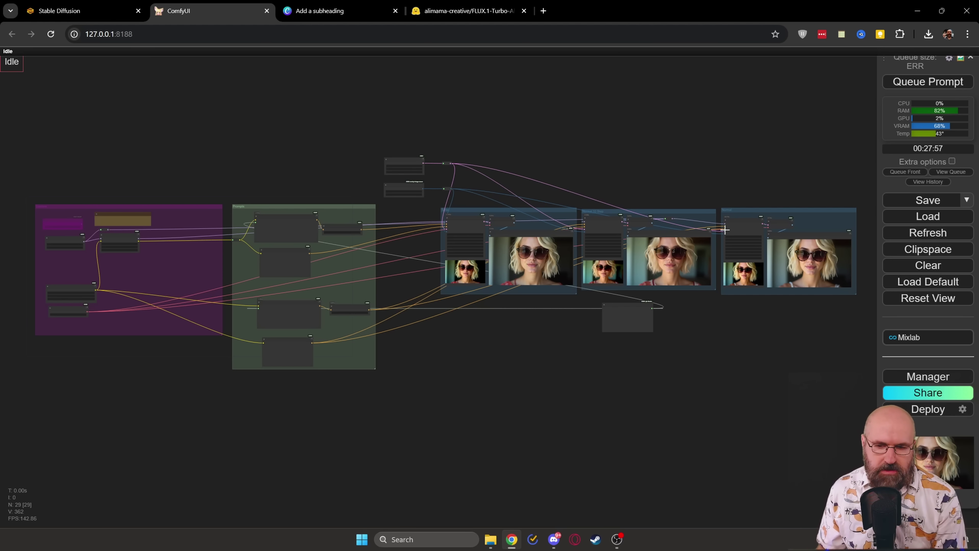
{"action": "scroll", "coordinate": [524, 271], "scroll_direction": "up", "scroll_amount": 15}
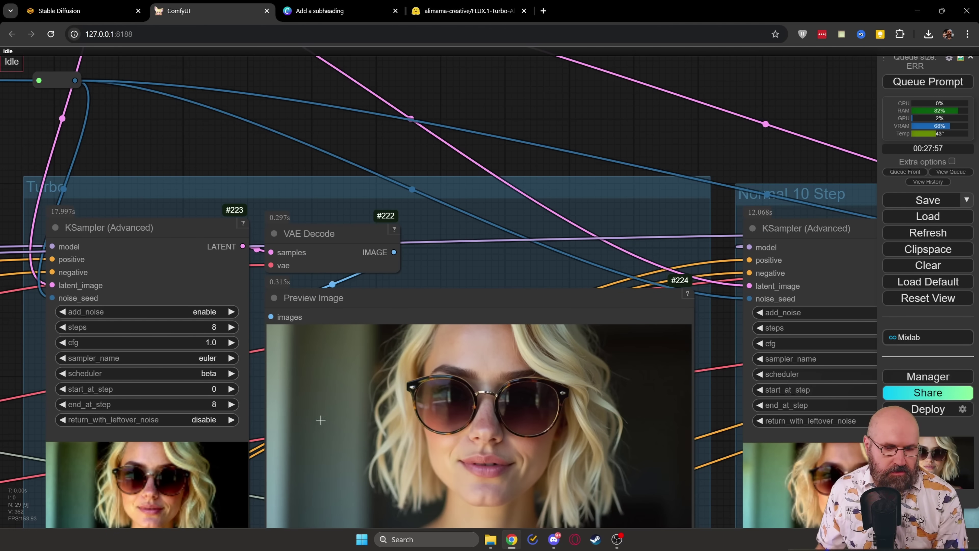
{"action": "scroll", "coordinate": [300, 417], "scroll_direction": "down", "scroll_amount": 8}
{"action": "scroll", "coordinate": [652, 236], "scroll_direction": "up", "scroll_amount": 7}
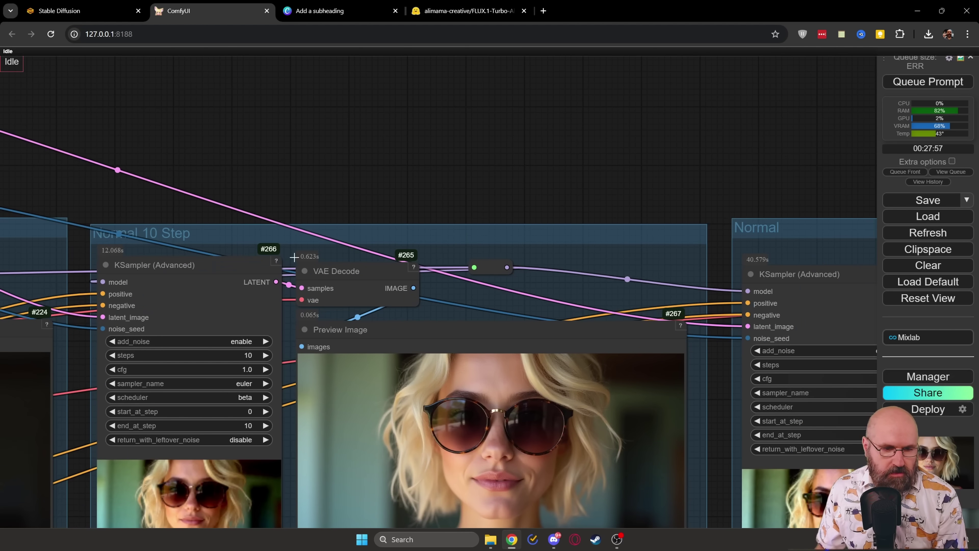
{"action": "left_click", "coordinate": [163, 270]}
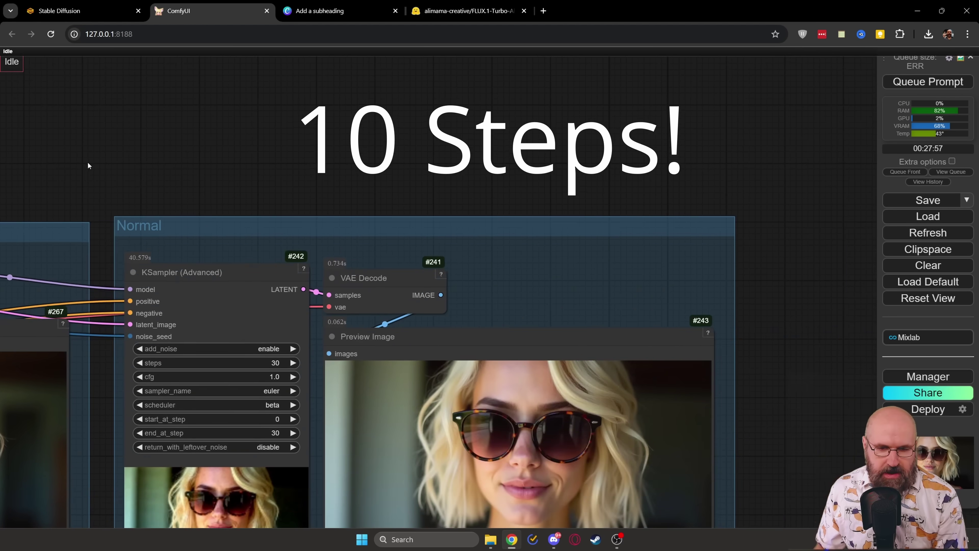
{"action": "left_click_drag", "start_coordinate": [171, 246], "coordinate": [171, 180]}
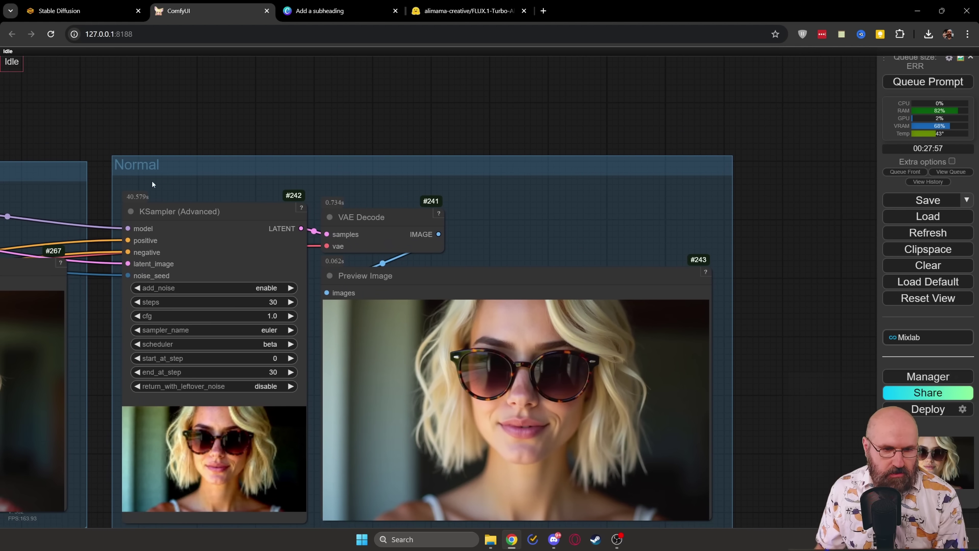
{"action": "left_click", "coordinate": [202, 217]}
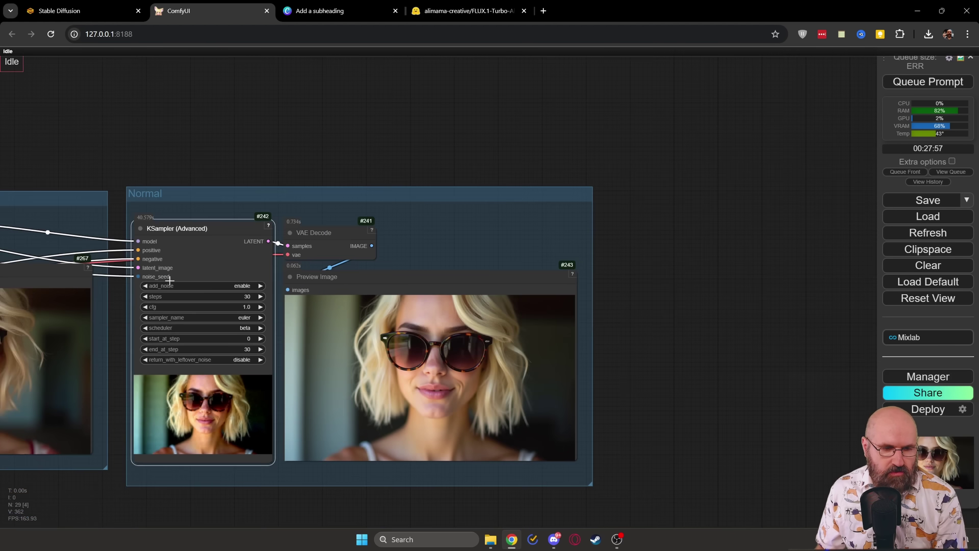
{"action": "scroll", "coordinate": [171, 271], "scroll_direction": "down", "scroll_amount": 6}
{"action": "left_click_drag", "start_coordinate": [111, 180], "coordinate": [424, 179]}
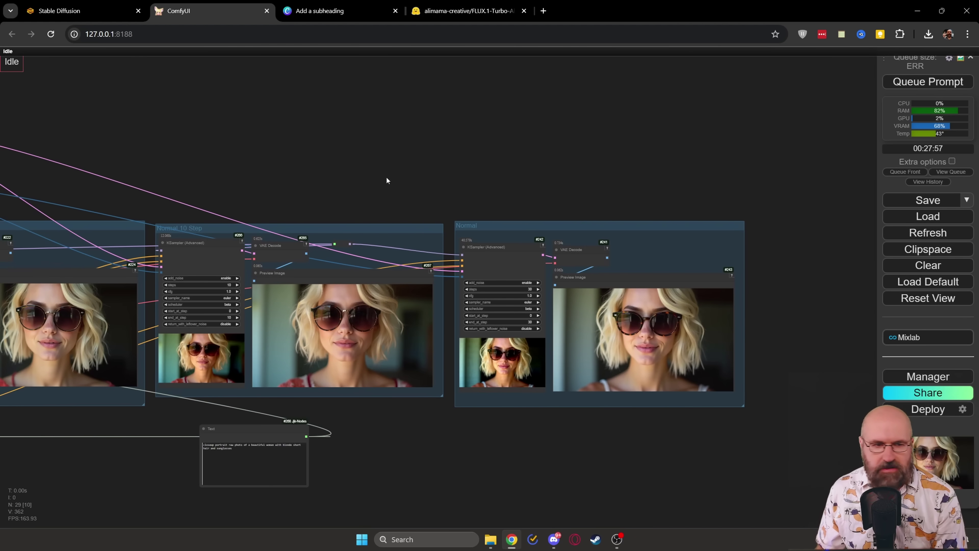
Inspect the Unet Loader (GGUF), Load Diffusion Model, Reroute and Load LoRA wiring.
{"action": "left_click_drag", "start_coordinate": [133, 171], "coordinate": [667, 124]}
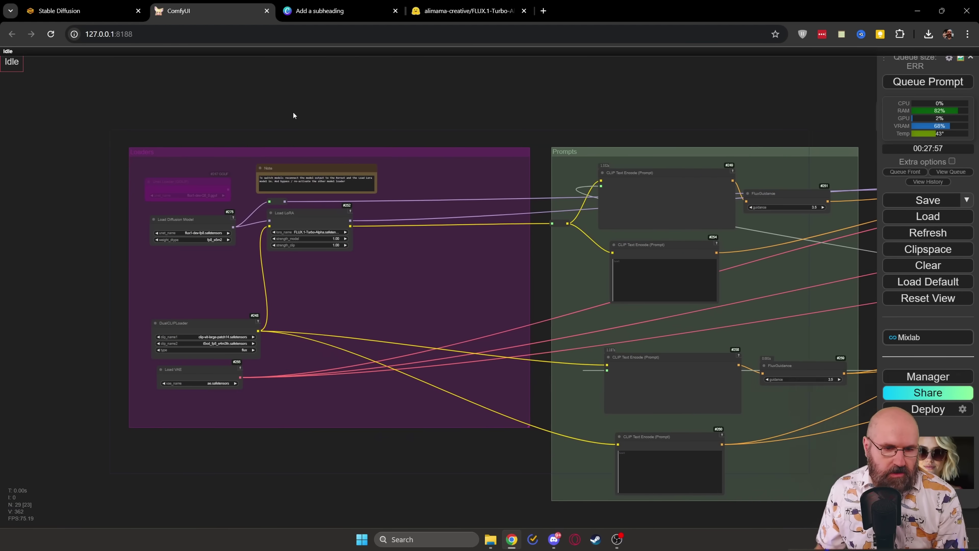
{"action": "scroll", "coordinate": [332, 190], "scroll_direction": "up", "scroll_amount": 10}
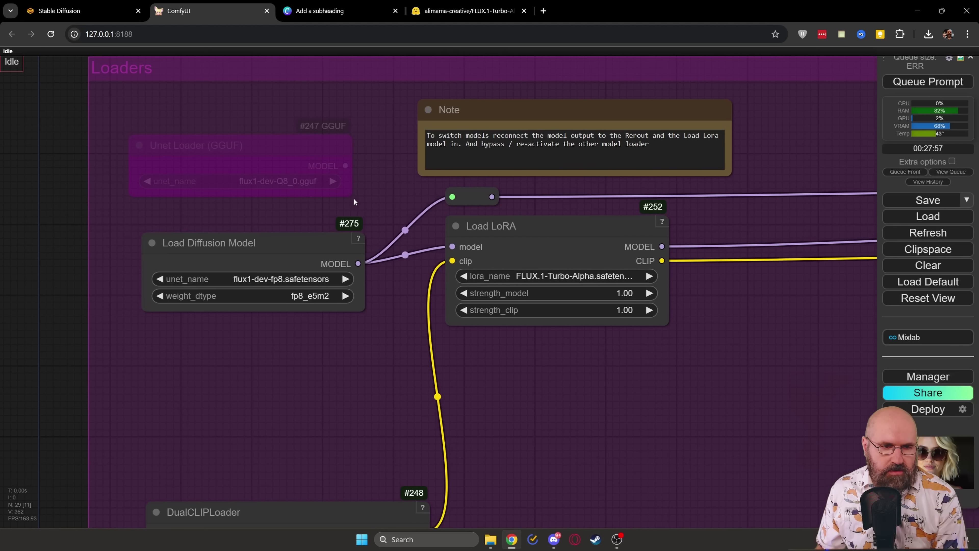
{"action": "left_click", "coordinate": [218, 143]}
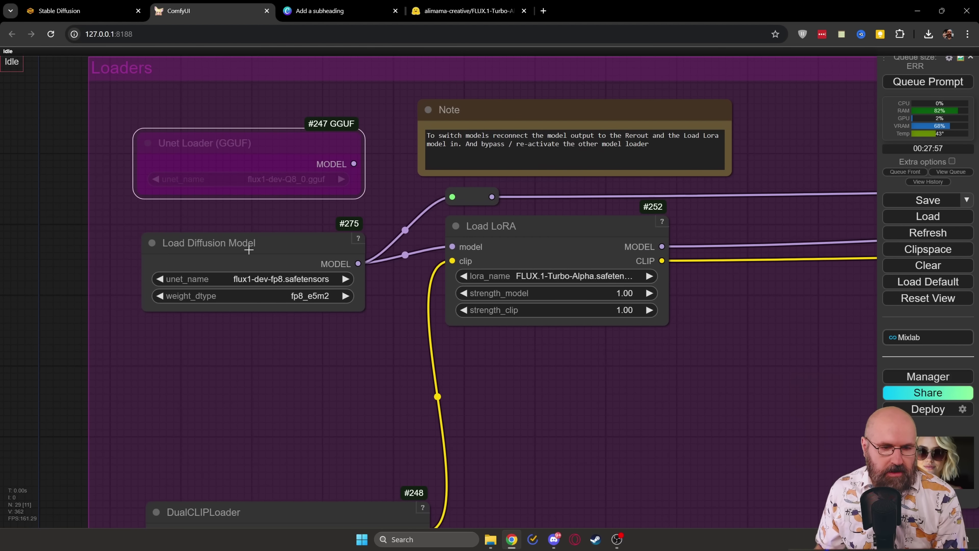
{"action": "left_click_drag", "start_coordinate": [232, 244], "coordinate": [230, 238]}
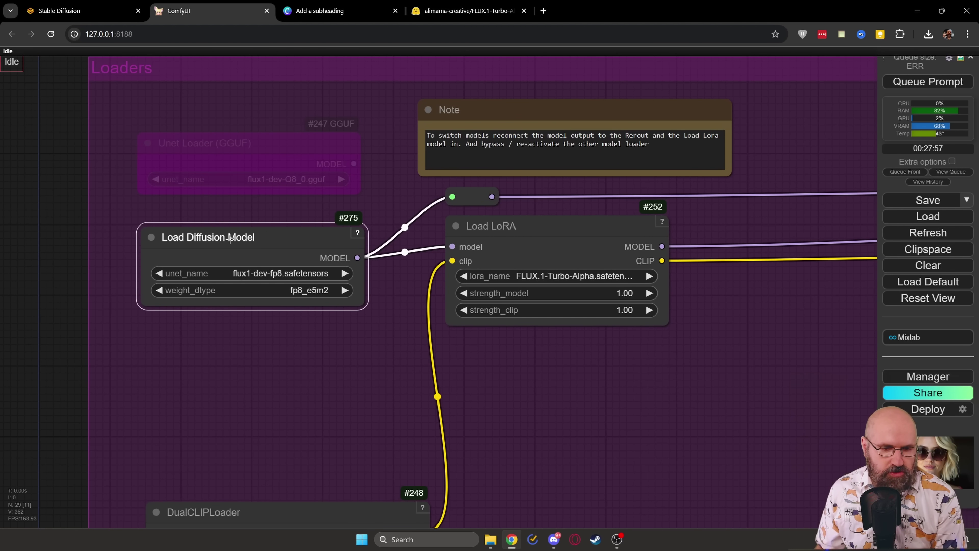
{"action": "left_click", "coordinate": [260, 156]}
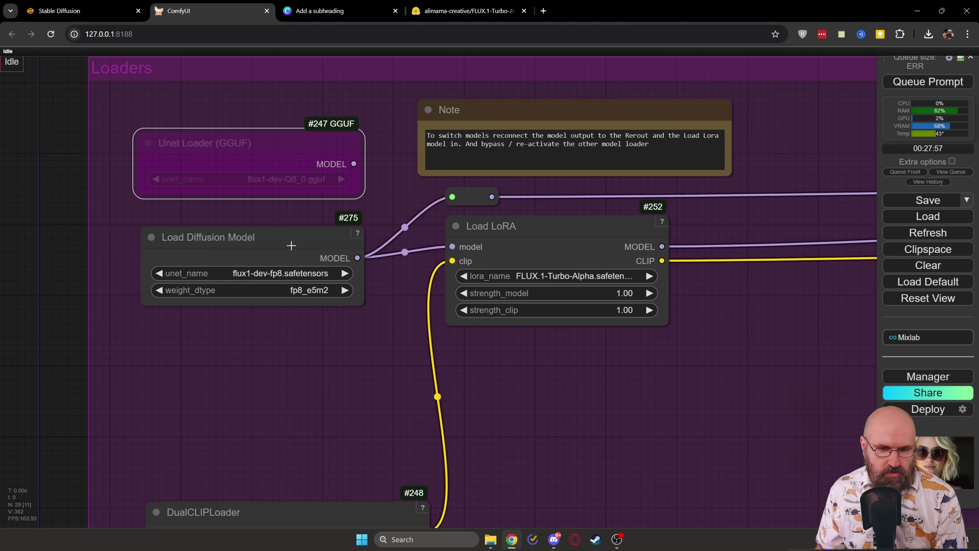
{"action": "left_click", "coordinate": [468, 196]}
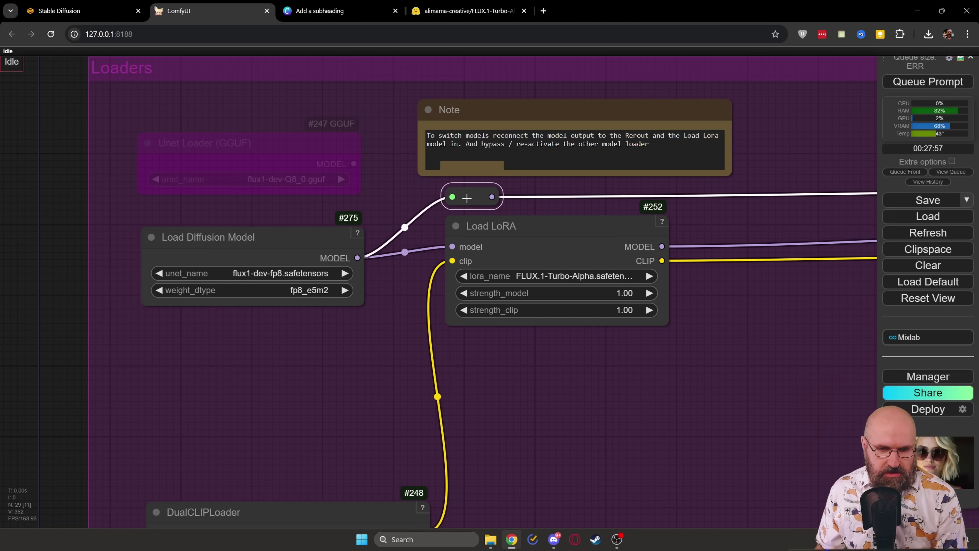
{"action": "left_click", "coordinate": [472, 219]}
{"action": "left_click", "coordinate": [473, 200]}
{"action": "left_click", "coordinate": [478, 226]}
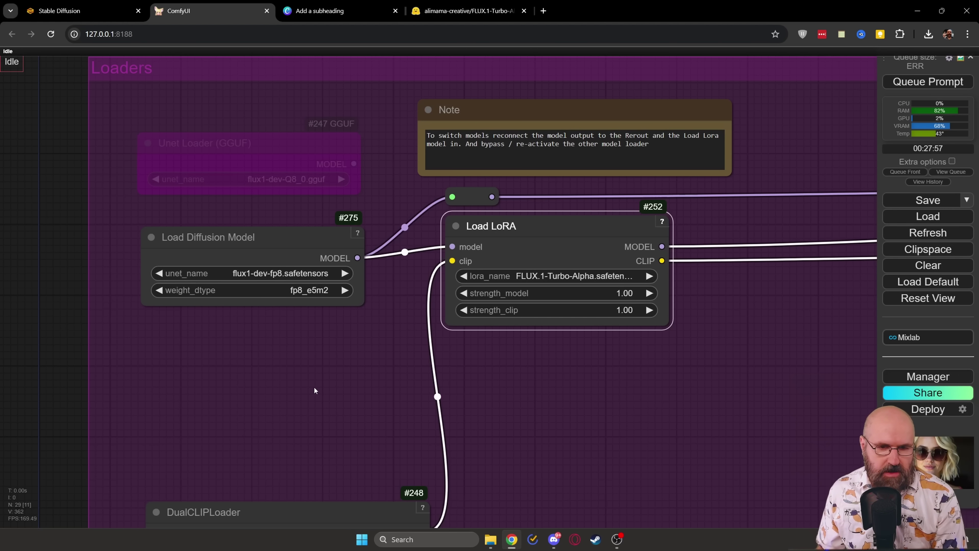
Swap in the GGUF loader wired to the reroute, then bypass it to restore the fp8 model.
{"action": "right_click", "coordinate": [256, 236]}
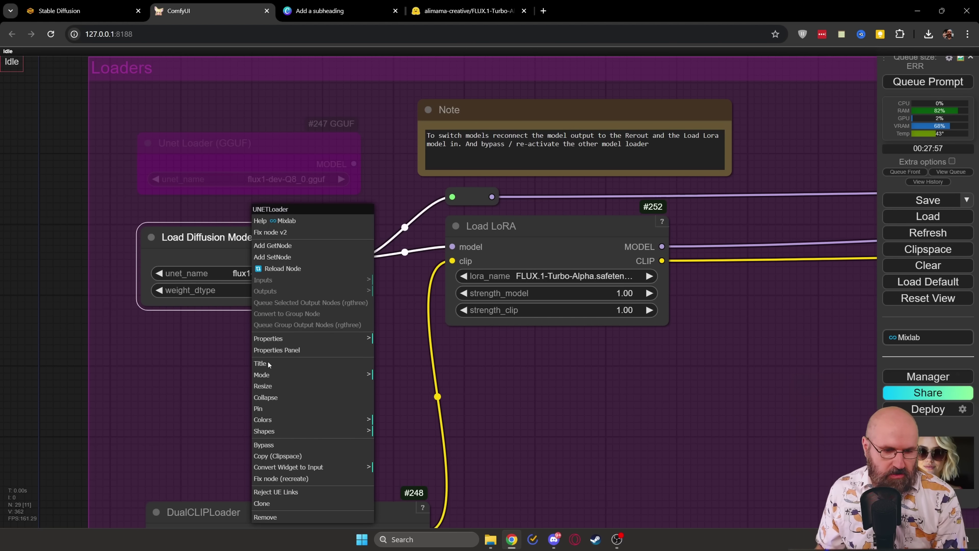
{"action": "left_click", "coordinate": [270, 445]}
{"action": "right_click", "coordinate": [239, 151]}
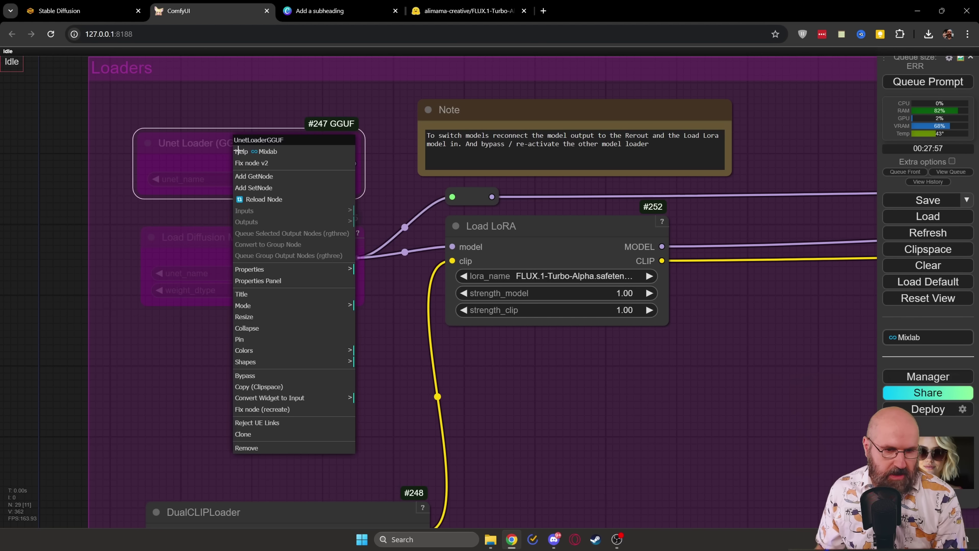
{"action": "left_click", "coordinate": [247, 376]}
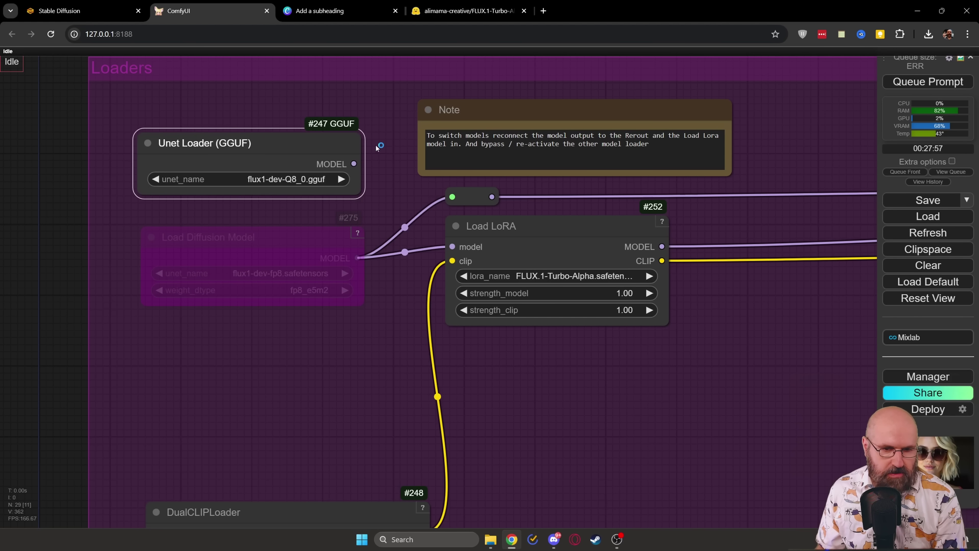
{"action": "left_click_drag", "start_coordinate": [353, 164], "coordinate": [451, 247]}
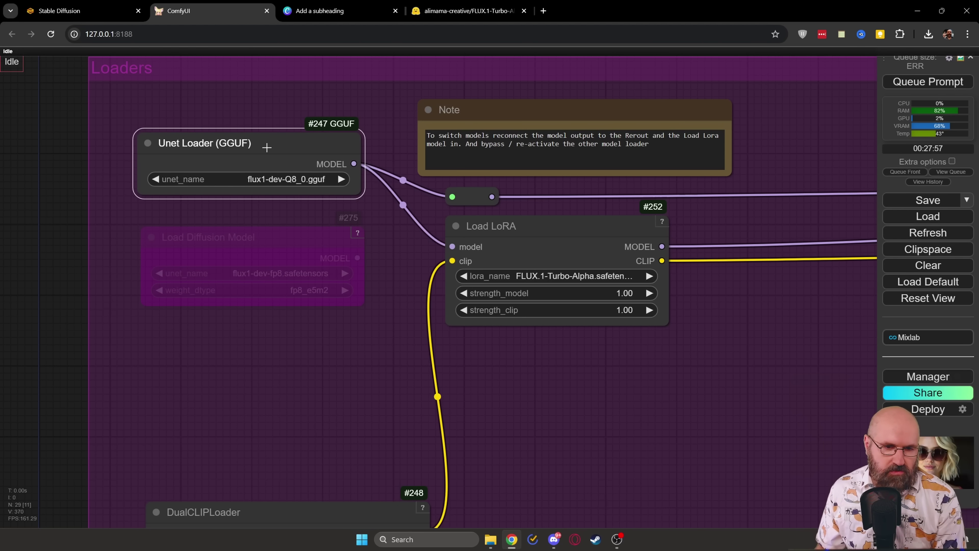
{"action": "right_click", "coordinate": [274, 152]}
{"action": "left_click", "coordinate": [295, 369]}
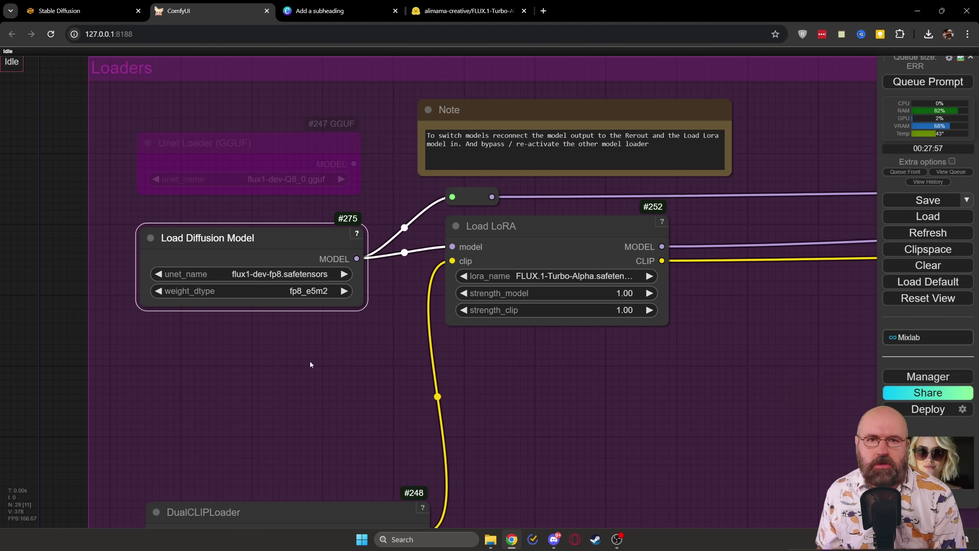
Nudge the DualCLIPLoader node slightly up and the Load VAE node slightly up and right.
{"action": "scroll", "coordinate": [590, 321], "scroll_direction": "down", "scroll_amount": 2}
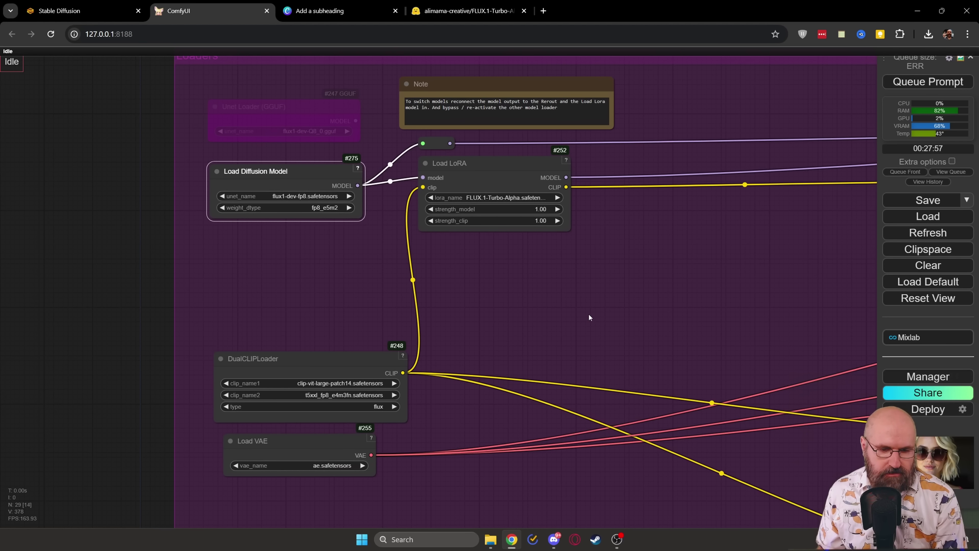
{"action": "left_click_drag", "start_coordinate": [334, 364], "coordinate": [334, 357]}
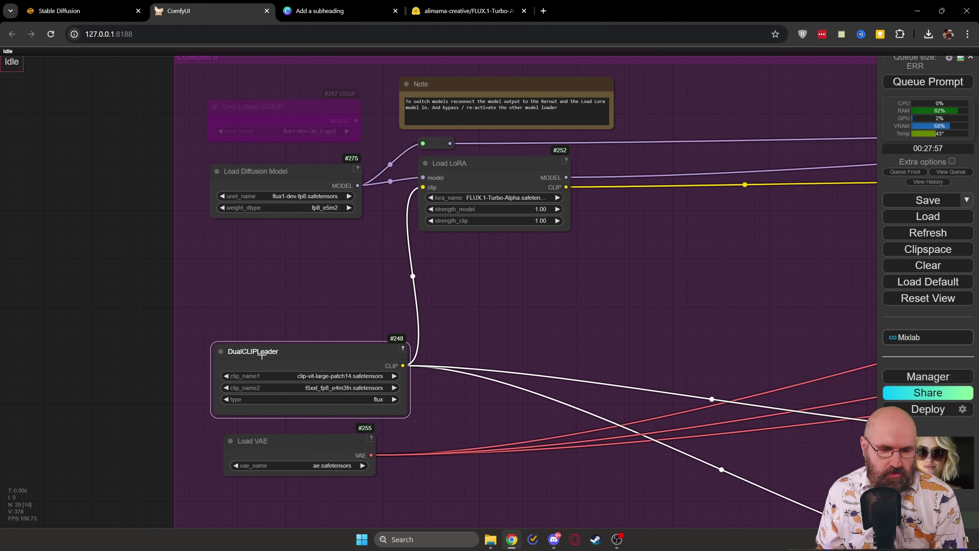
{"action": "left_click_drag", "start_coordinate": [291, 438], "coordinate": [295, 435]}
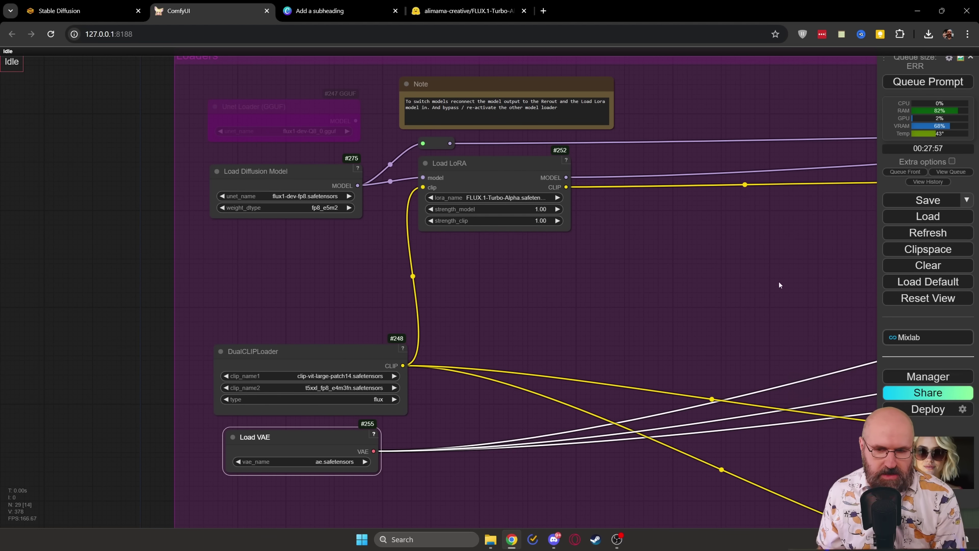
In the Prompts group, select CLIP Text Encode #254 and nudge FluxGuidance #251 slightly right and down.
{"action": "scroll", "coordinate": [782, 280], "scroll_direction": "down", "scroll_amount": 1}
{"action": "left_click_drag", "start_coordinate": [744, 311], "coordinate": [377, 249]}
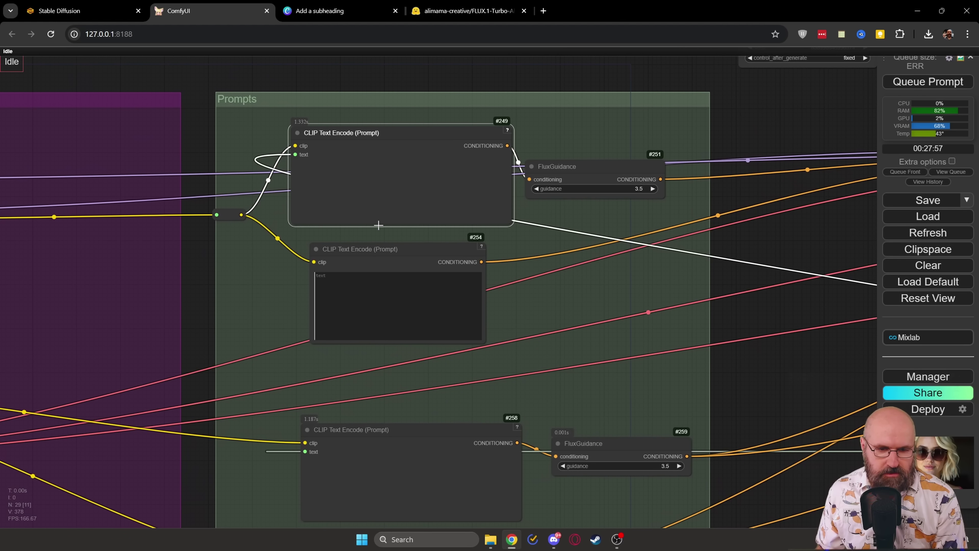
{"action": "left_click", "coordinate": [377, 249]}
{"action": "left_click_drag", "start_coordinate": [592, 167], "coordinate": [596, 169]}
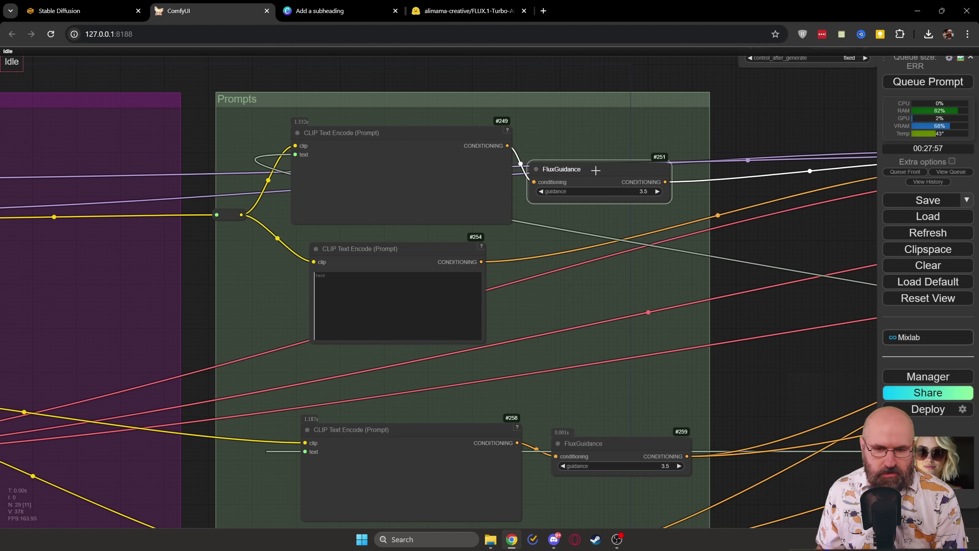
Review the lower prompt encoders: CLIP Text Encode #258 and #260, and FluxGuidance #259.
{"action": "left_click_drag", "start_coordinate": [755, 393], "coordinate": [776, 166]}
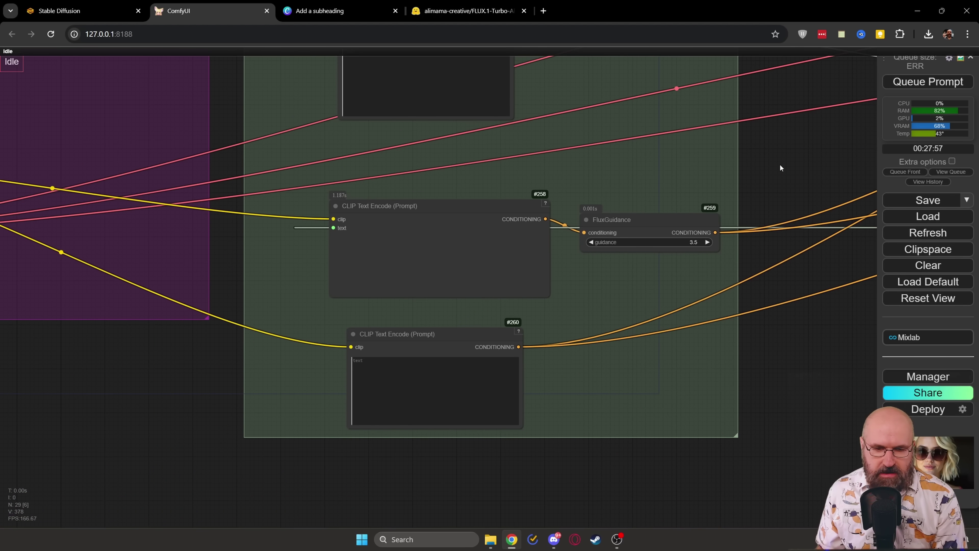
{"action": "left_click", "coordinate": [431, 210]}
{"action": "left_click", "coordinate": [411, 335]}
{"action": "left_click", "coordinate": [641, 224]}
{"action": "left_click", "coordinate": [382, 257]}
{"action": "scroll", "coordinate": [396, 251], "scroll_direction": "down", "scroll_amount": 9}
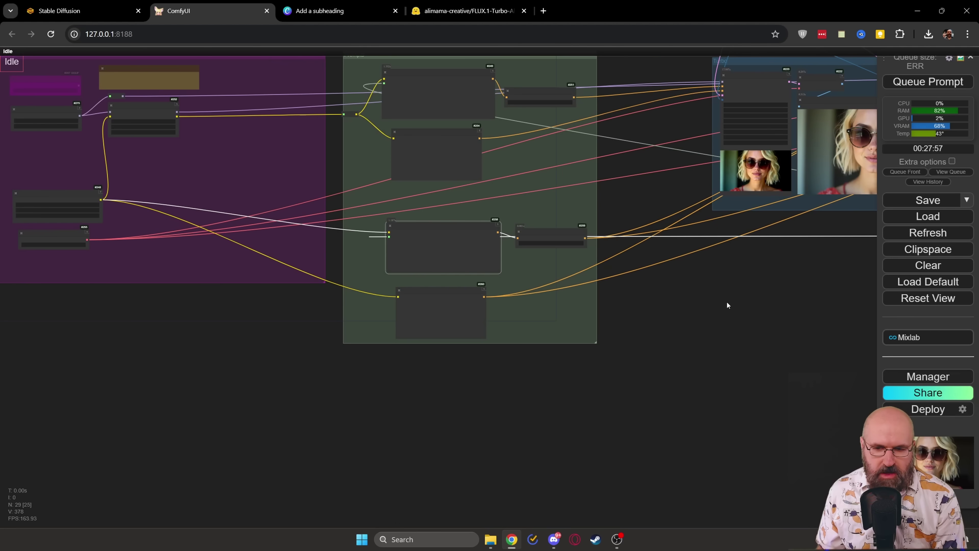
{"action": "scroll", "coordinate": [513, 229], "scroll_direction": "up", "scroll_amount": 3}
{"action": "scroll", "coordinate": [530, 248], "scroll_direction": "up", "scroll_amount": 3}
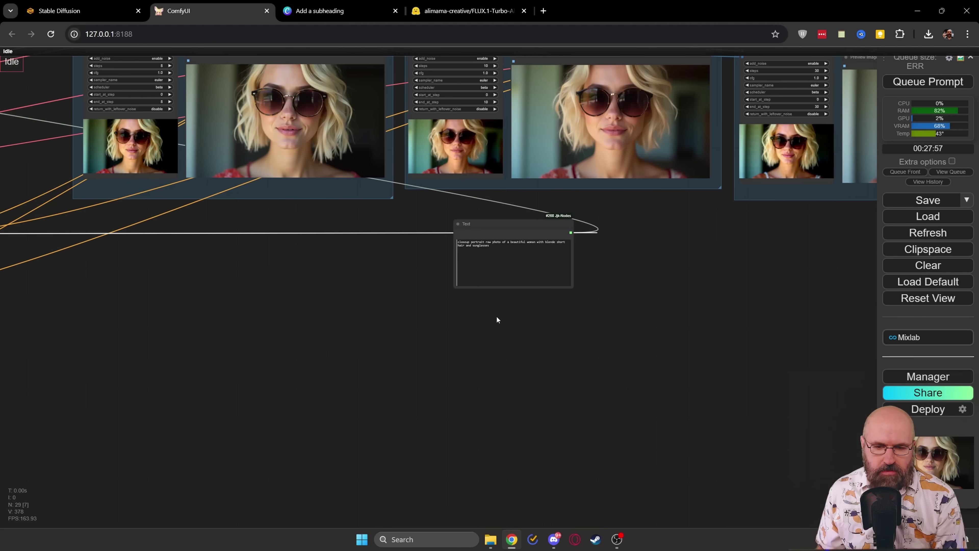
{"action": "scroll", "coordinate": [496, 325], "scroll_direction": "up", "scroll_amount": 3}
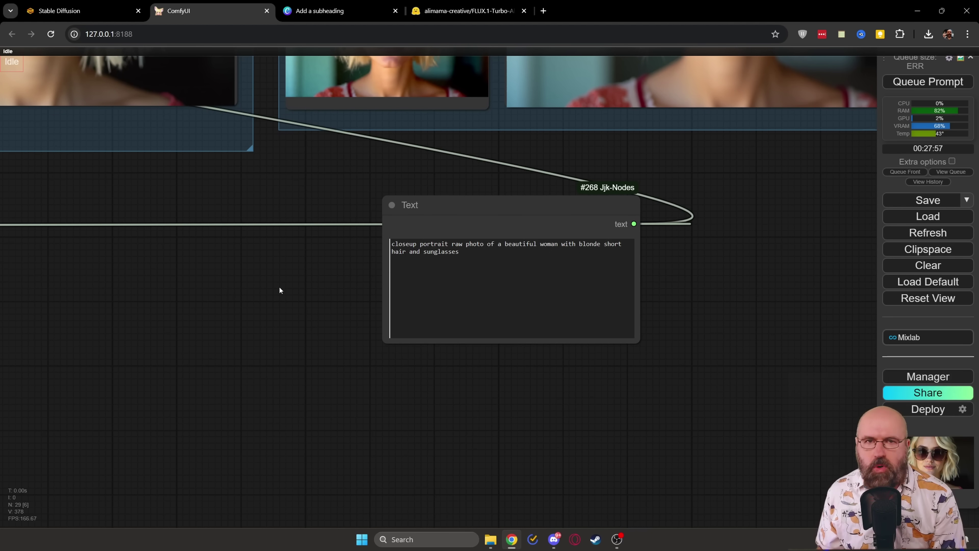
{"action": "scroll", "coordinate": [273, 283], "scroll_direction": "down", "scroll_amount": 13}
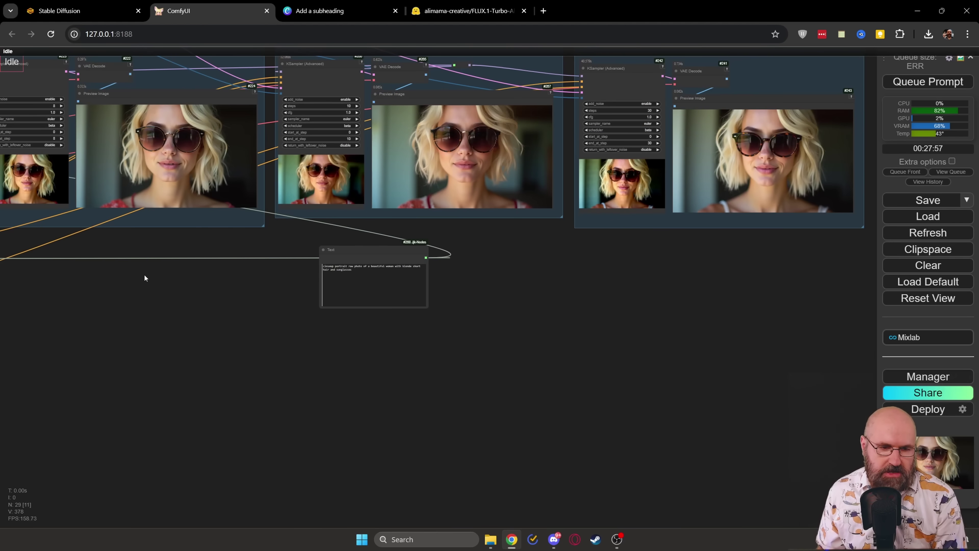
{"action": "left_click_drag", "start_coordinate": [153, 292], "coordinate": [565, 330]}
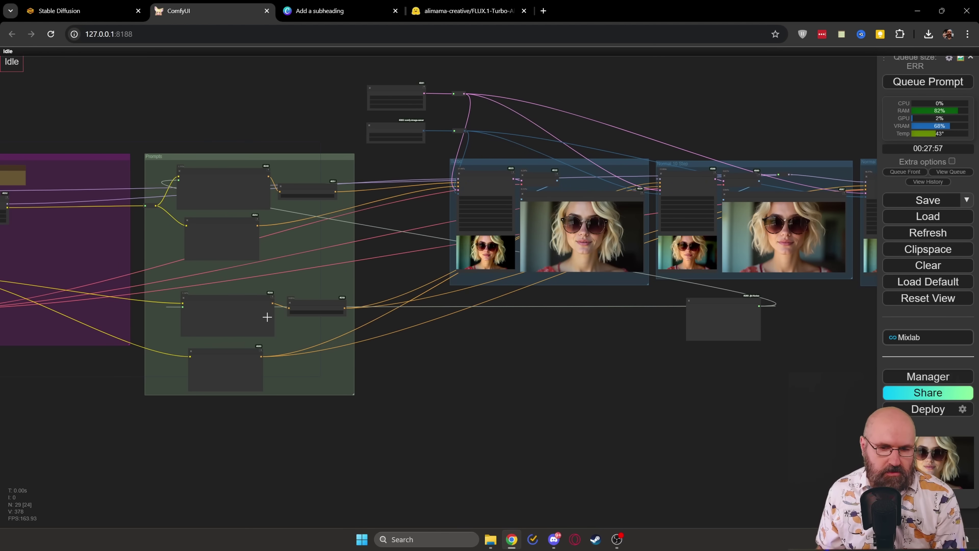
{"action": "left_click_drag", "start_coordinate": [638, 361], "coordinate": [501, 413]}
{"action": "scroll", "coordinate": [354, 223], "scroll_direction": "up", "scroll_amount": 6}
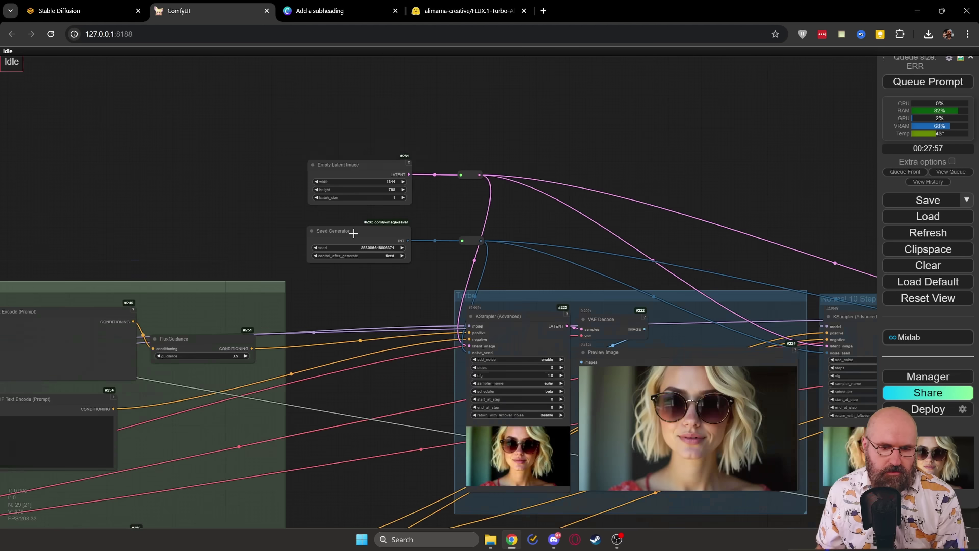